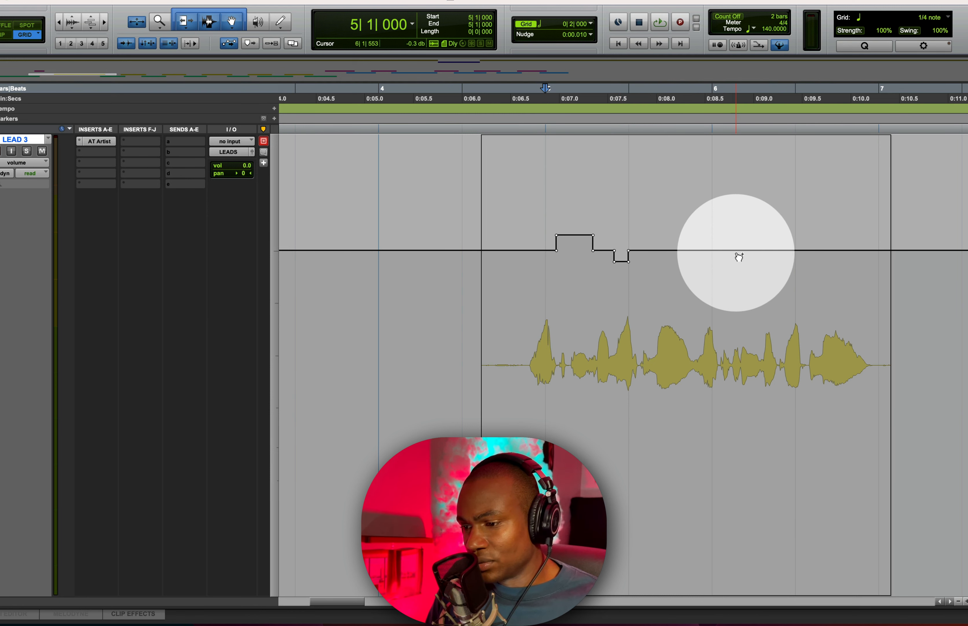
- Delete the volume automation bumps over the selected stretch of the LEAD 3 clip and zoom back out
left_click_drag(717, 256, 524, 256)
key("Delete")
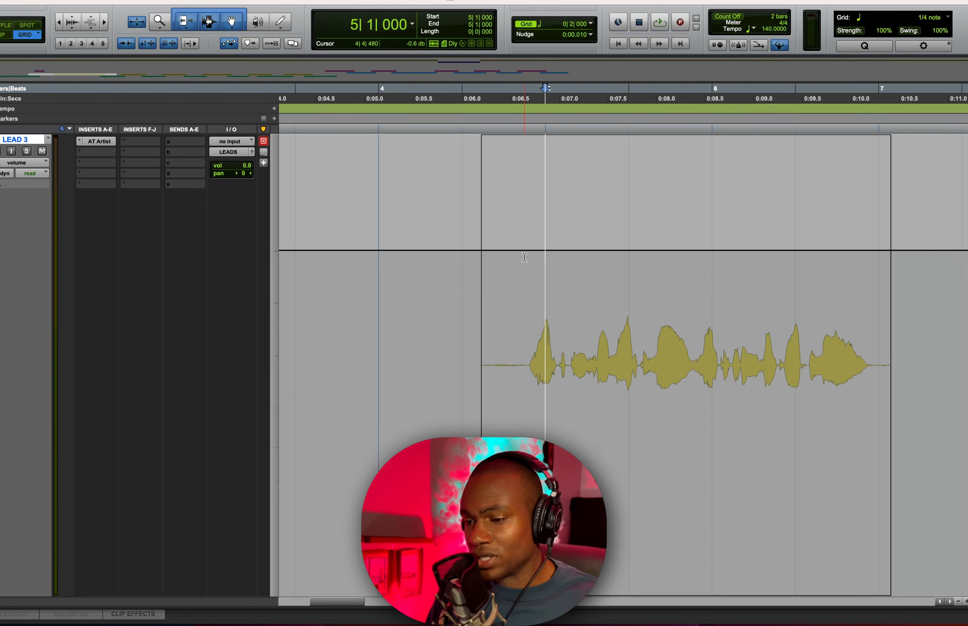
key("e")
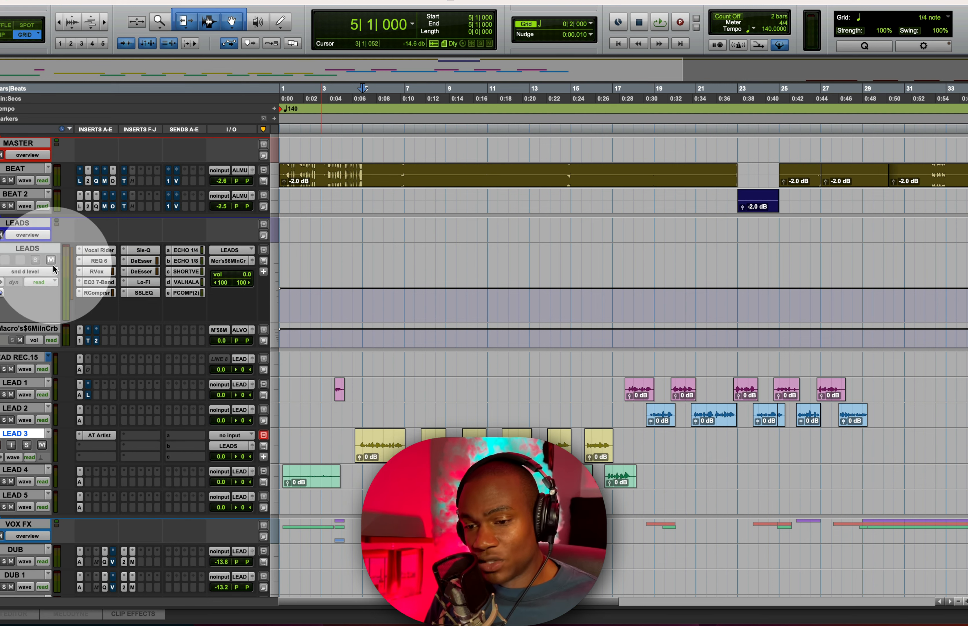
- Open the Vocal Rider plugin on the LEADS track and move its window aside
left_click(90, 252)
left_click_drag(443, 3, 409, 3)
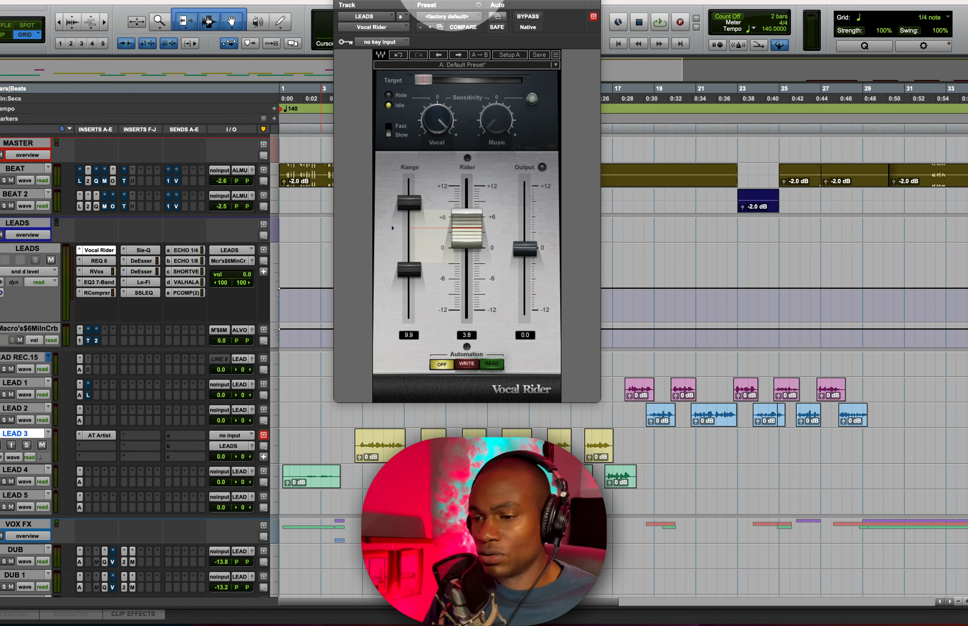
left_click_drag(460, 6, 672, 6)
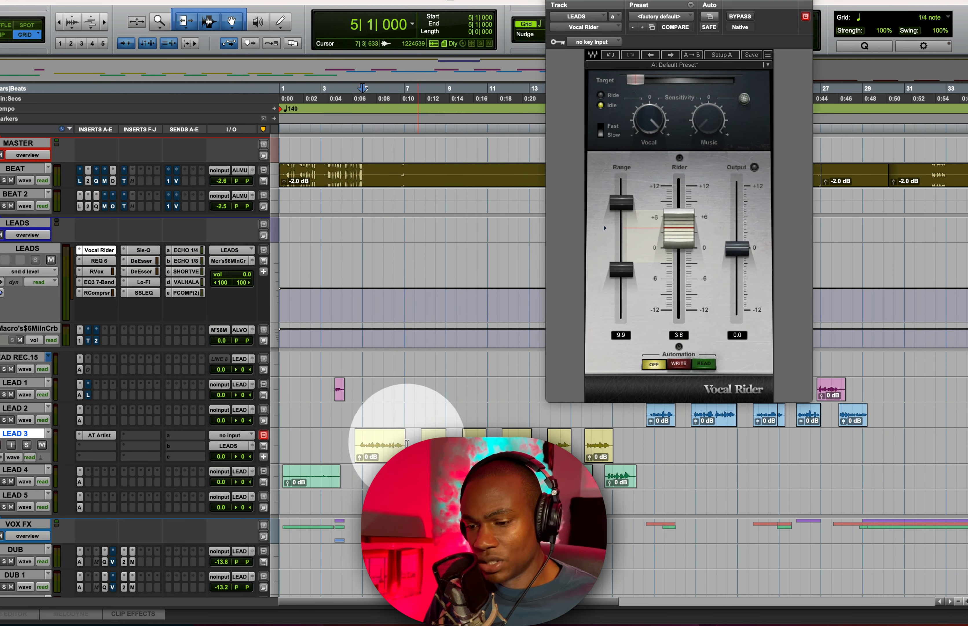
- Play back the lead vocal from the start of the LEAD 3 clip to hear Vocal Rider working
left_click(360, 437)
left_click(352, 440)
key("space")
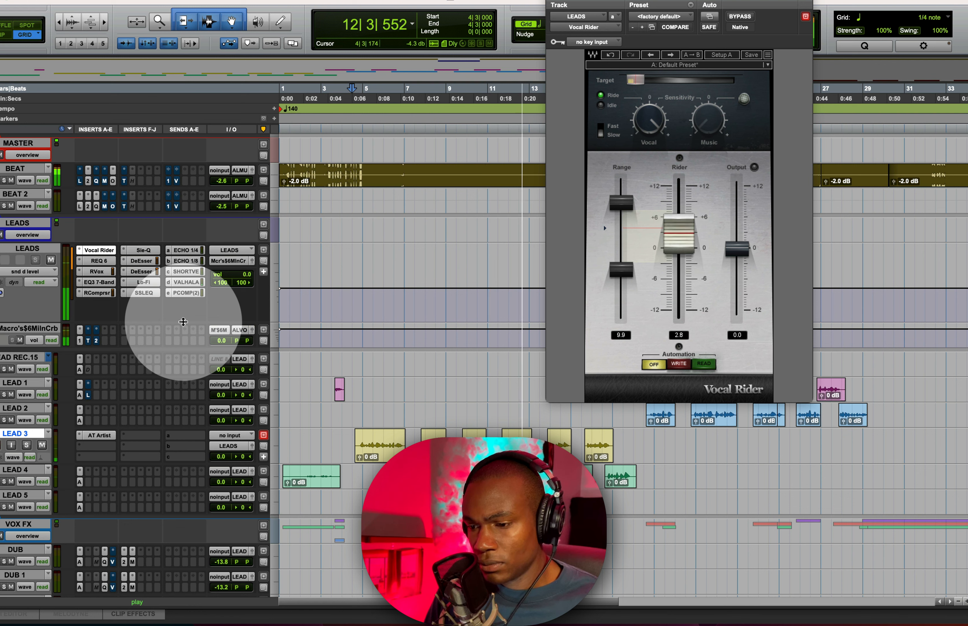
key("space")
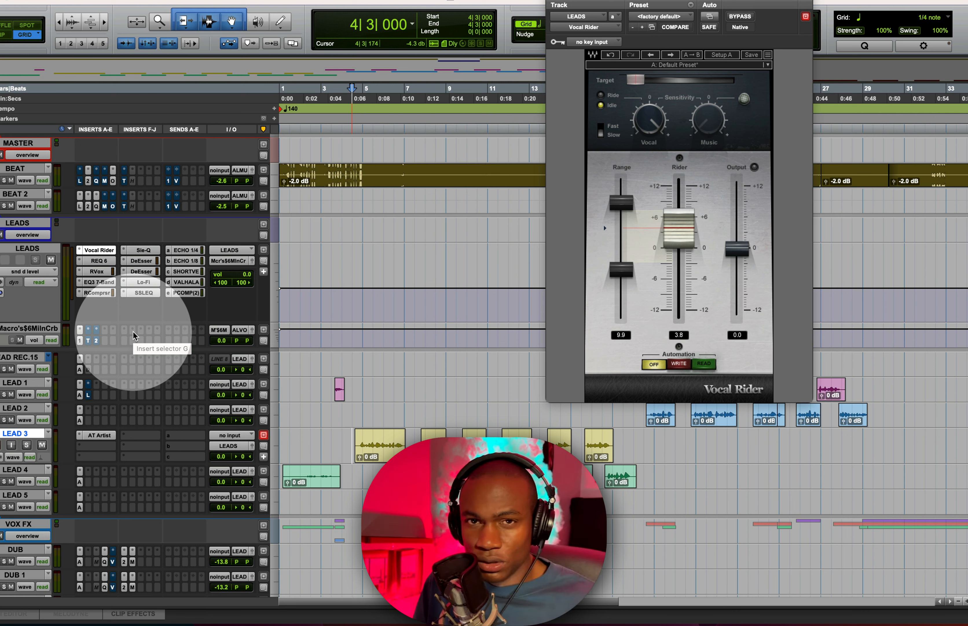
- Open the RVox plugin window on the LEADS track next to Vocal Rider
left_click_drag(659, 4, 512, 5)
left_click(96, 270)
left_click_drag(324, 141, 840, 6)
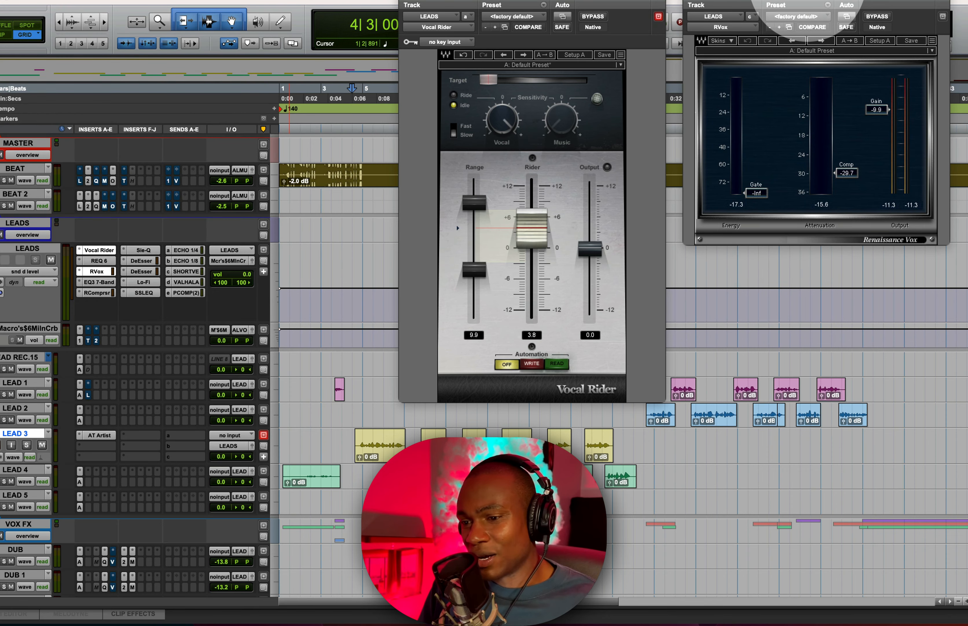
left_click_drag(487, 5, 409, 26)
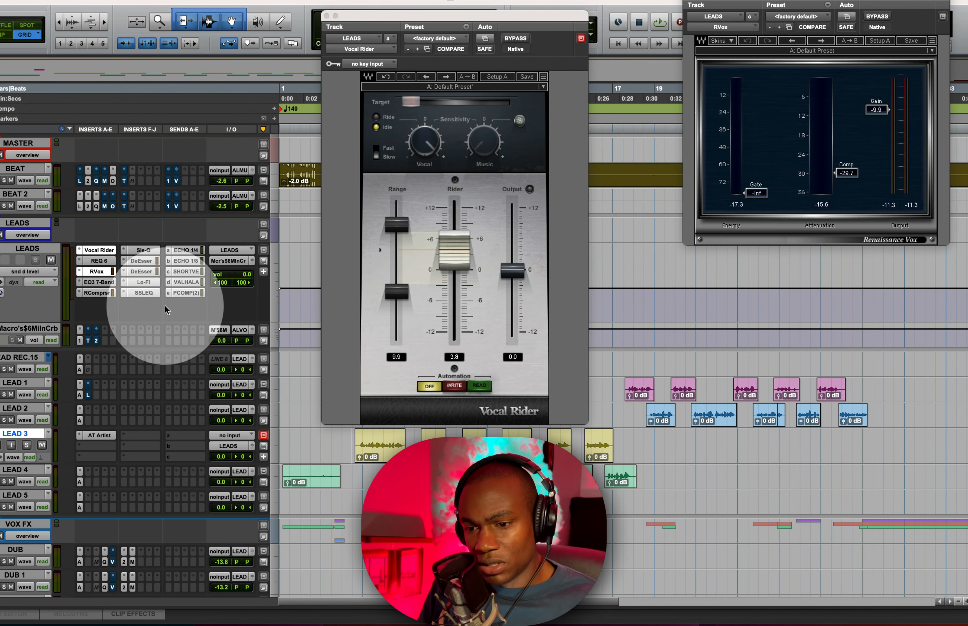
- Re-activate the Sle-Q, DeEsser, Lo-Fi, EQ3 7-Band and RCompressor inserts on the LEADS track
left_click(151, 282, "super")
left_click(152, 270, "super")
left_click(153, 260, "super")
left_click(155, 249, "super")
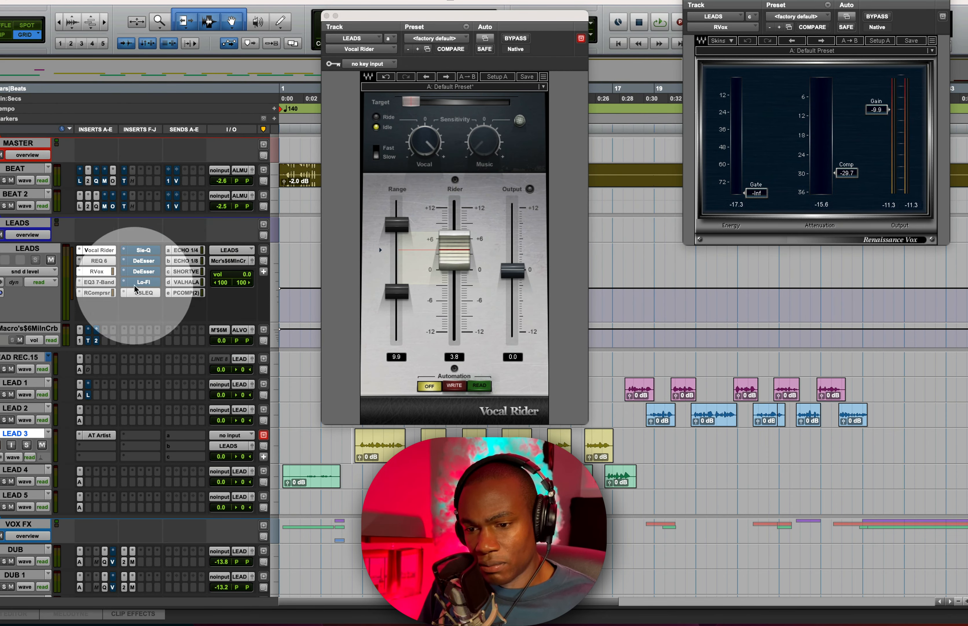
left_click(96, 293, "super")
left_click(99, 282, "super")
- Play the vocal and bypass Vocal Rider to compare the sound
key("space")
left_click_drag(529, 26, 586, 5)
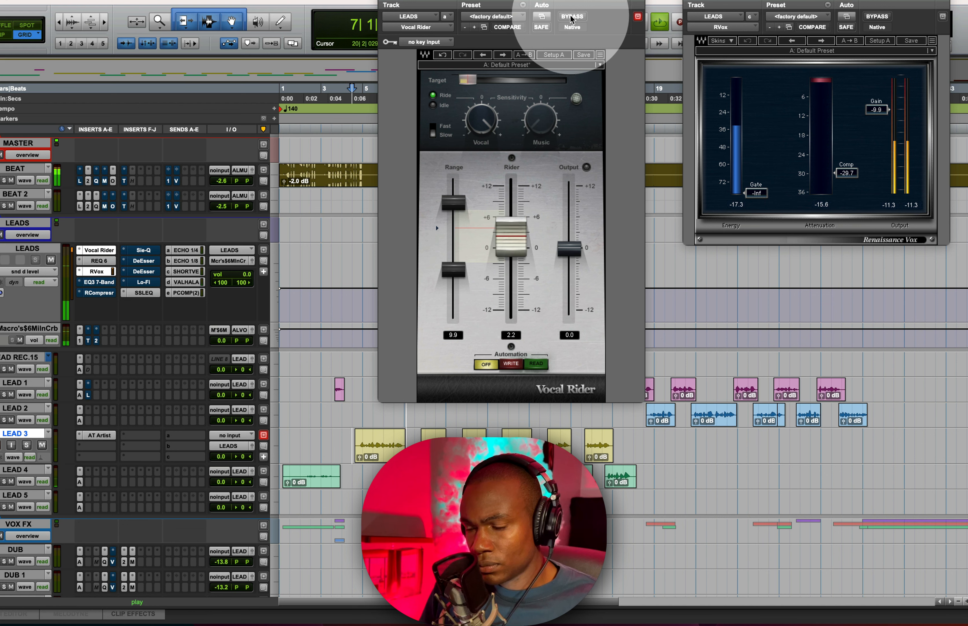
left_click(571, 17)
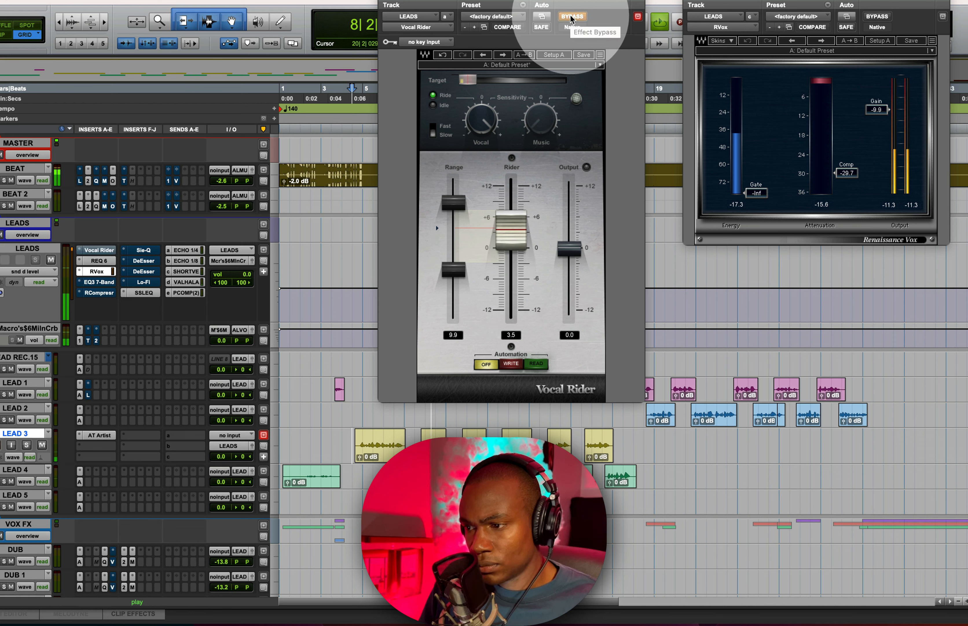
key("space")
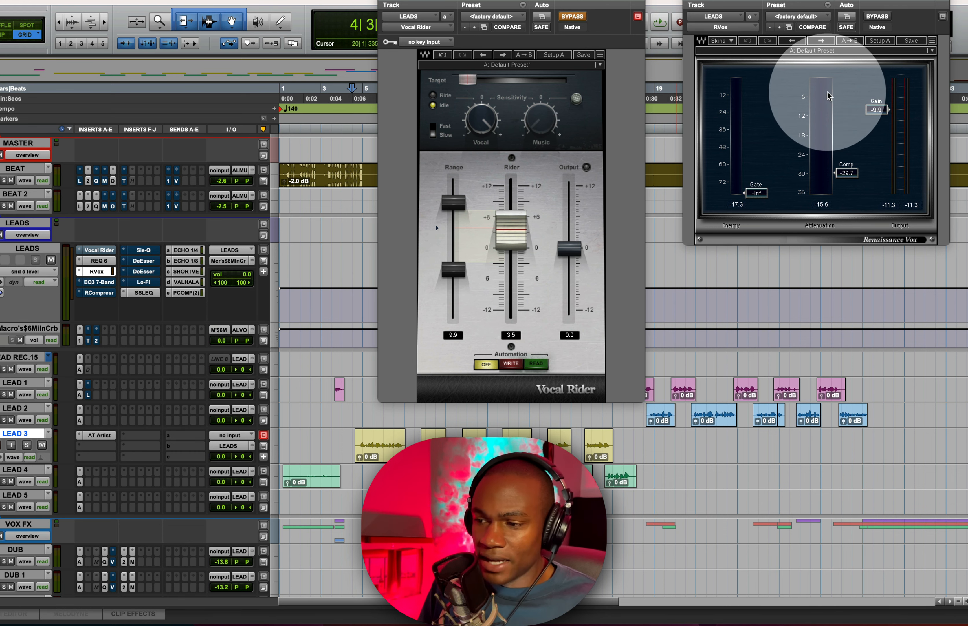
- Rearrange the two plugin windows and switch Vocal Rider back on
left_click_drag(559, 3, 516, 3)
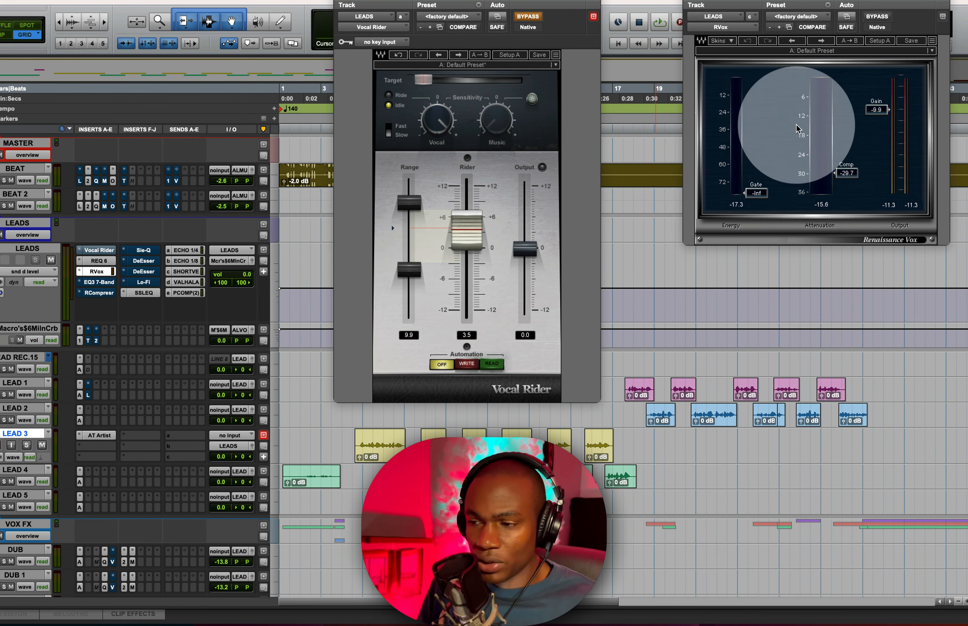
left_click_drag(793, 2, 752, 2)
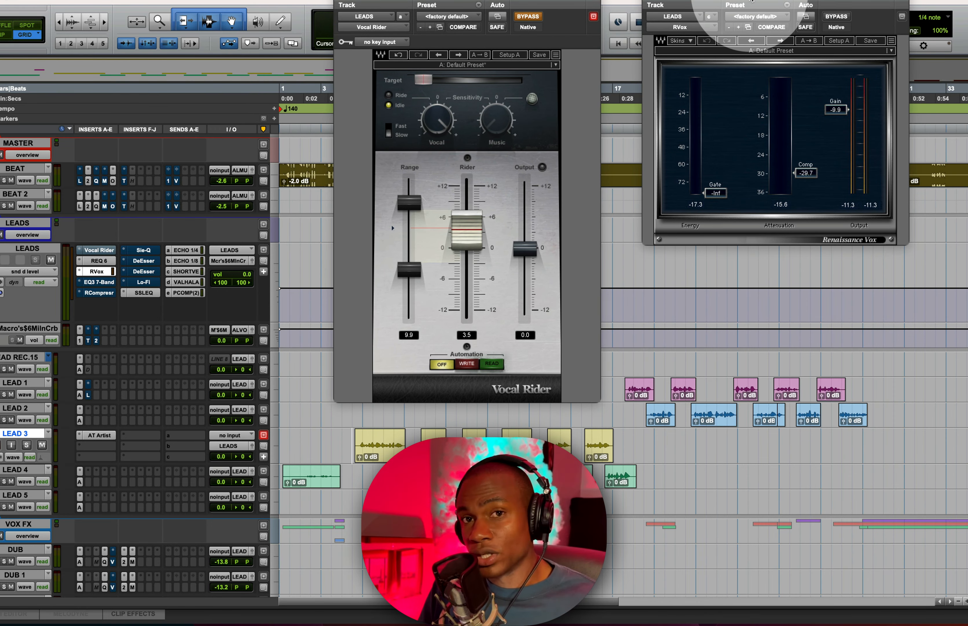
left_click_drag(516, 3, 470, 3)
left_click(482, 17)
- Lower the RVox compression threshold to -32.7 and play the vocal
left_click_drag(806, 173, 806, 182)
key("space")
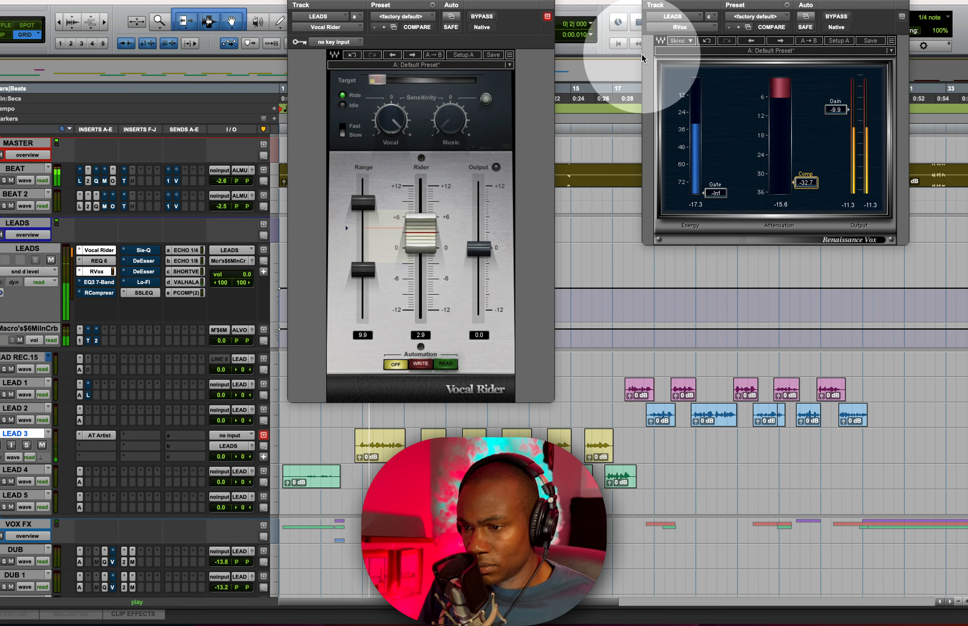
- Toggle Vocal Rider's bypass off and on during playback to compare
left_click(480, 16)
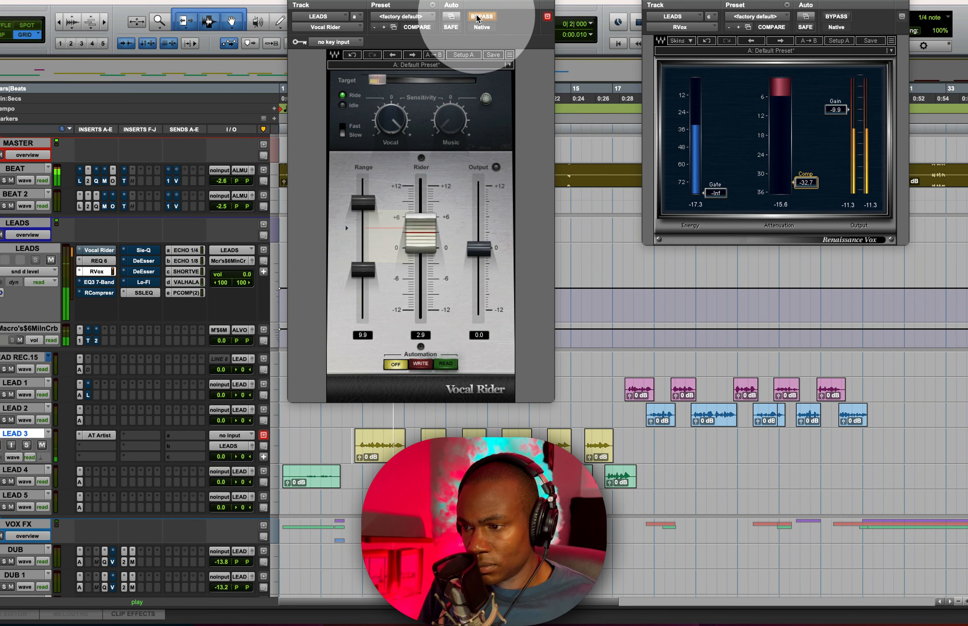
left_click(479, 17)
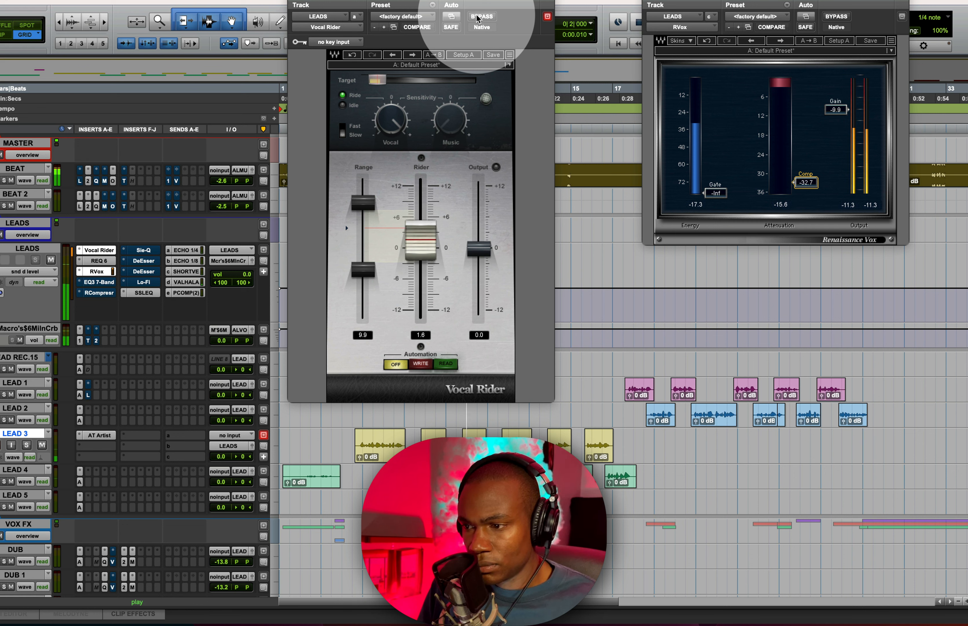
key("space")
- Close the RVox window and reposition the Vocal Rider window
left_click(649, 0)
left_click_drag(490, 0, 575, 0)
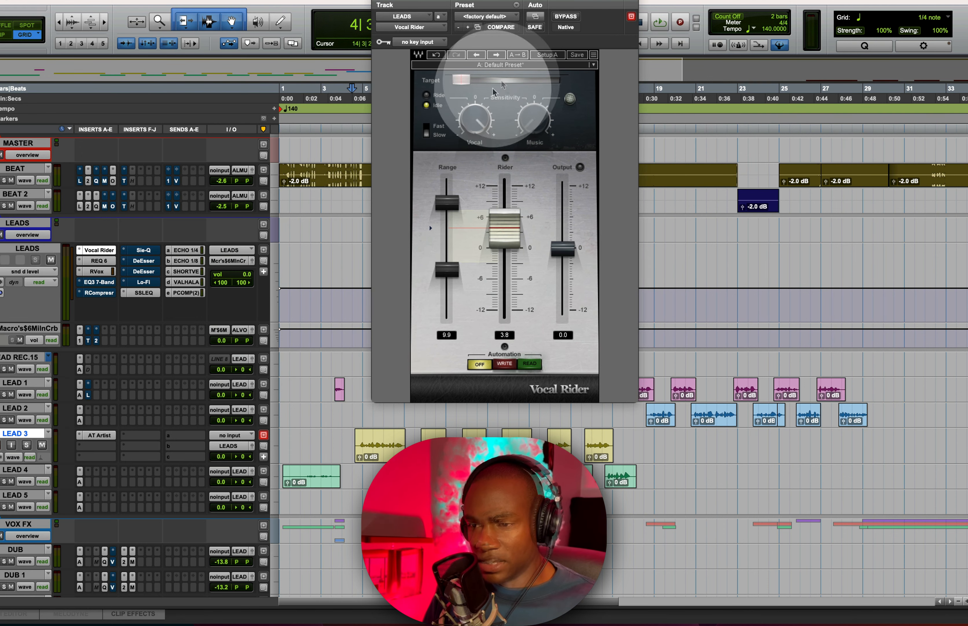
left_click_drag(500, 6, 512, 6)
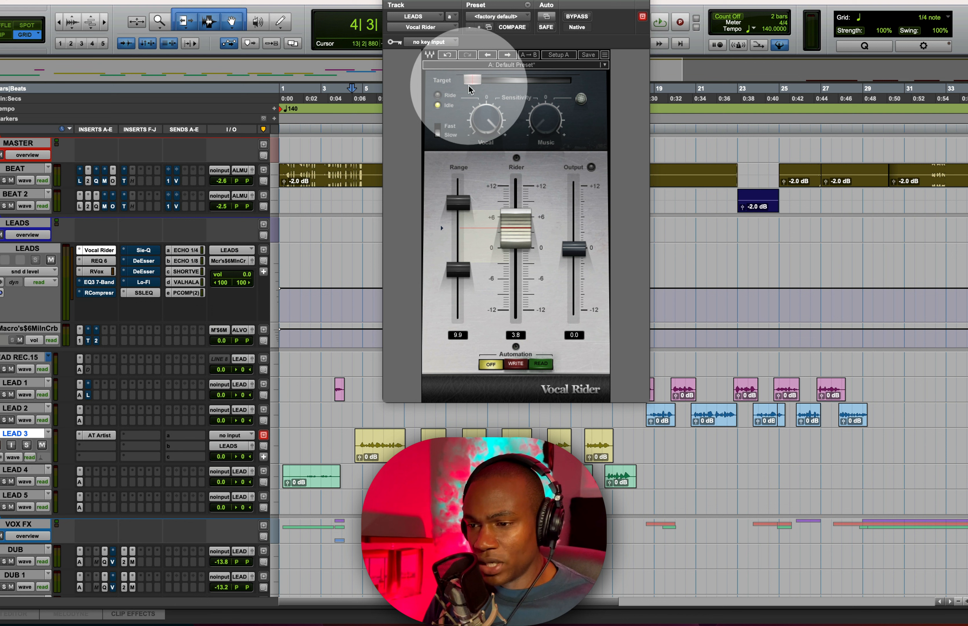
- Nudge the Vocal Rider target level to about -40.3 and play back the vocal
mouse_move(469, 81)
left_mouse_down()
mouse_move(510, 81)
mouse_move(469, 79)
left_mouse_up()
key("space")
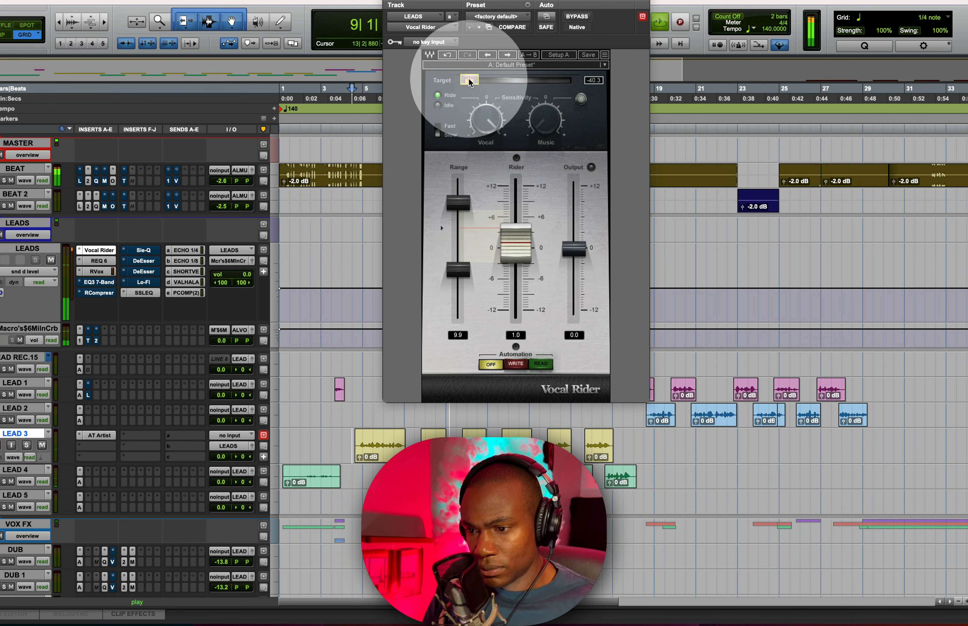
key("space")
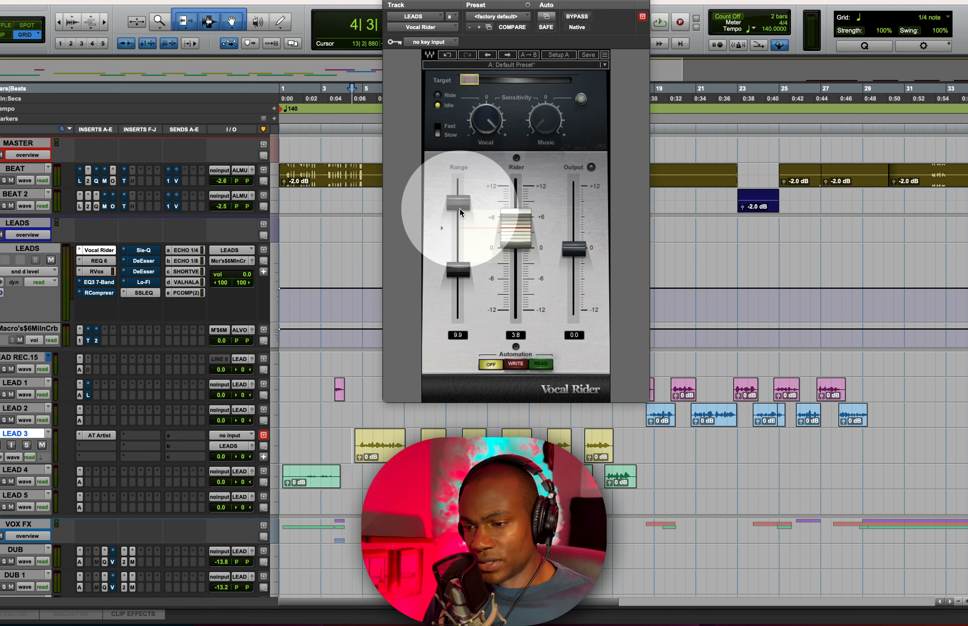
- Widen the Vocal Rider range to 10.4
mouse_move(459, 208)
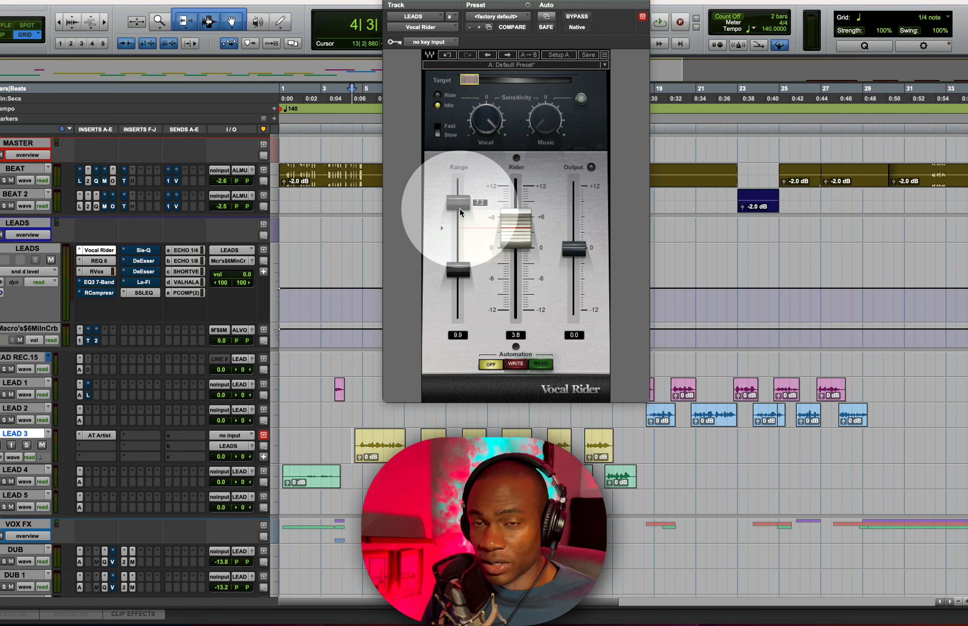
left_click(459, 208)
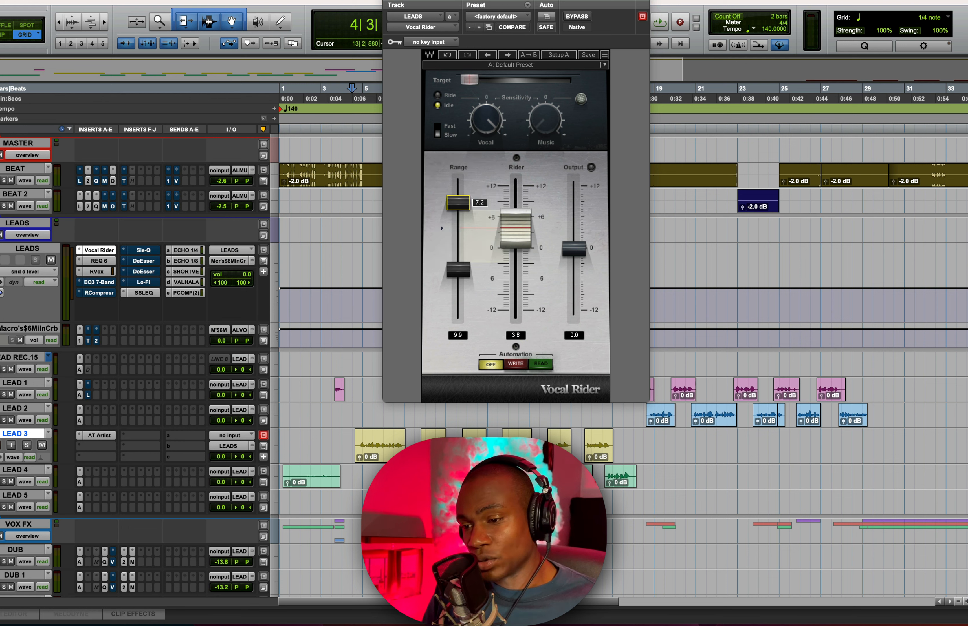
mouse_move(459, 207)
left_mouse_down()
mouse_move(460, 189)
mouse_move(460, 207)
left_mouse_up()
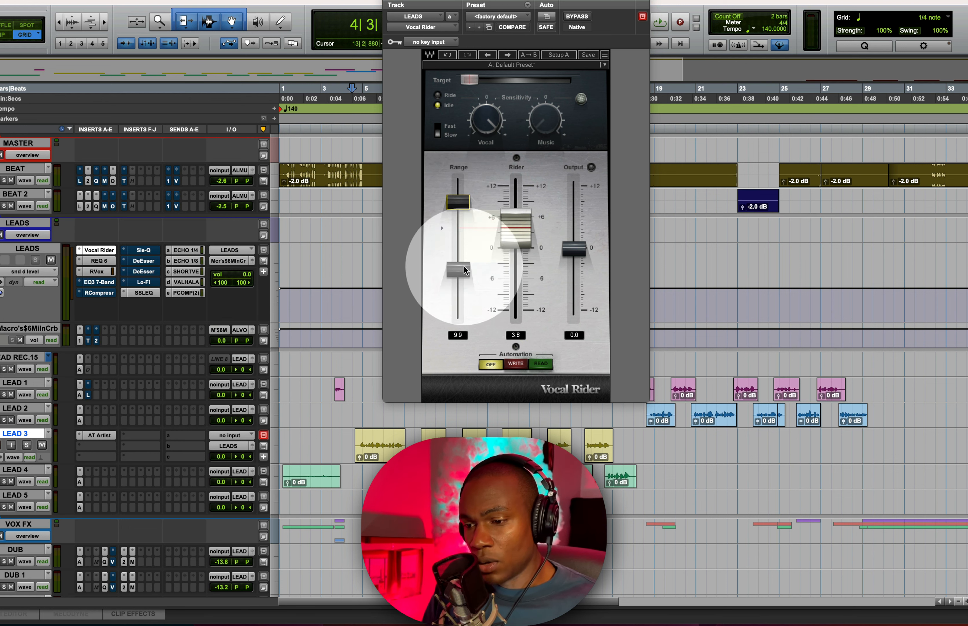
mouse_move(465, 271)
left_mouse_down()
mouse_move(465, 308)
mouse_move(465, 270)
left_mouse_up()
left_click_drag(515, 242, 458, 200)
- Readjust the Vocal Rider target level and toggle the response between Slow and Fast
left_click(516, 80)
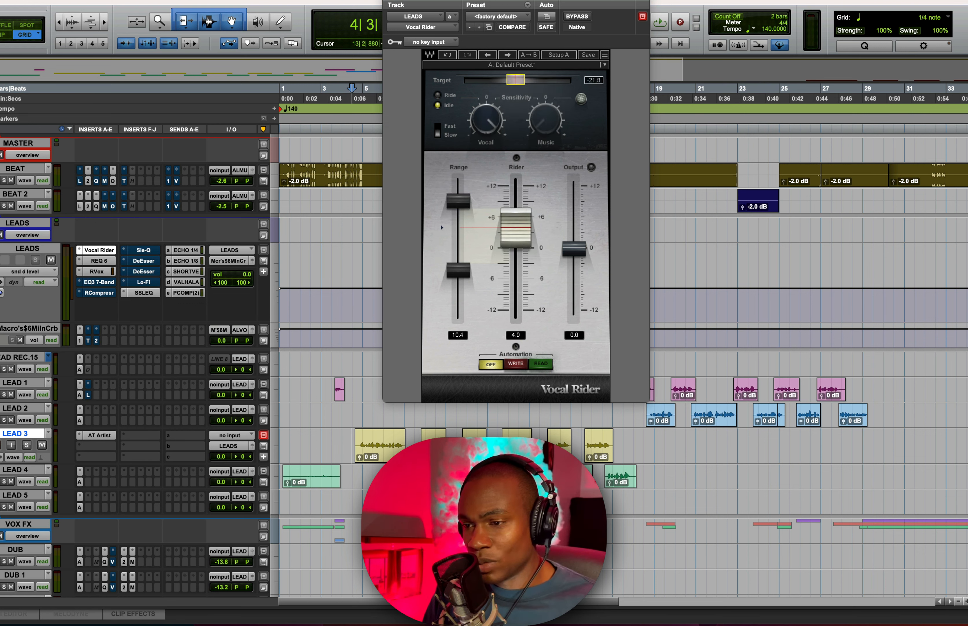
left_click_drag(516, 80, 476, 81)
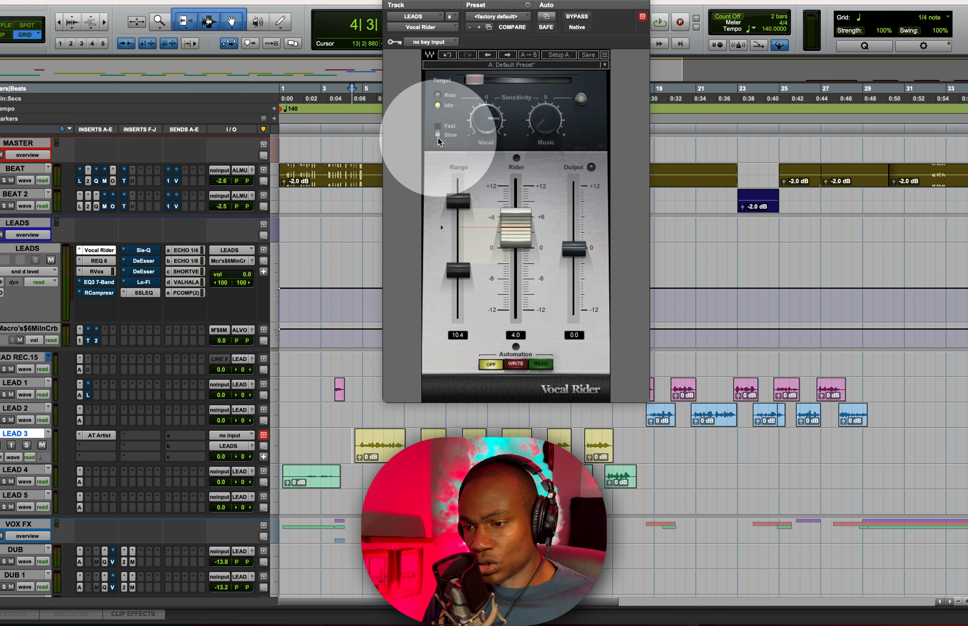
left_click(437, 135)
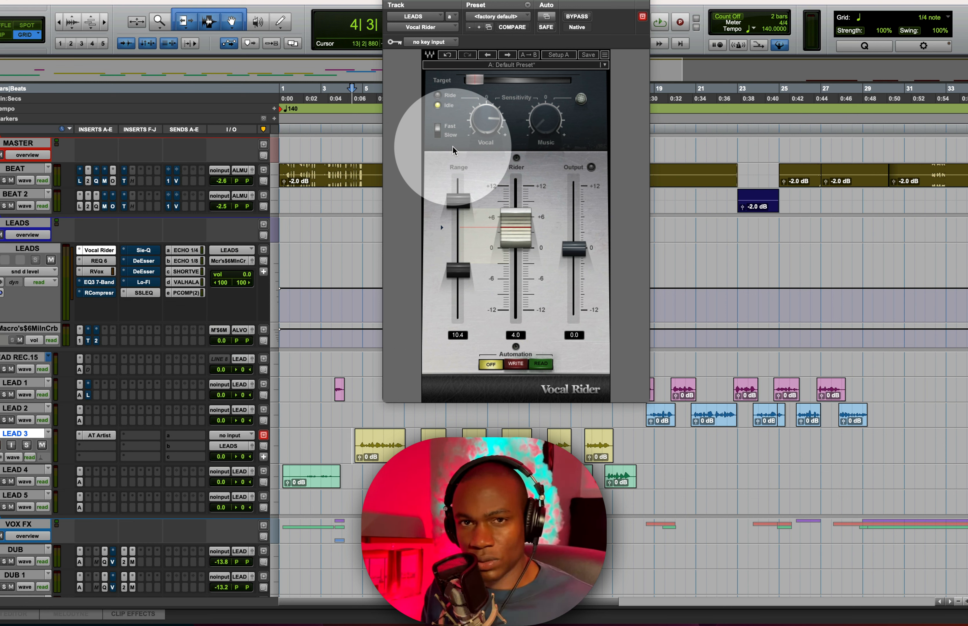
left_click(438, 130)
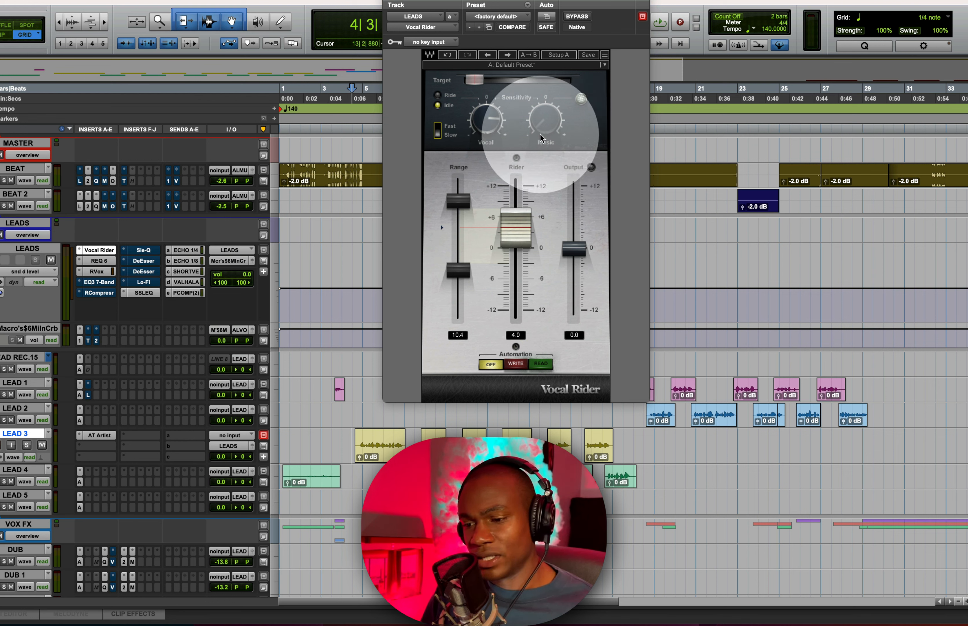